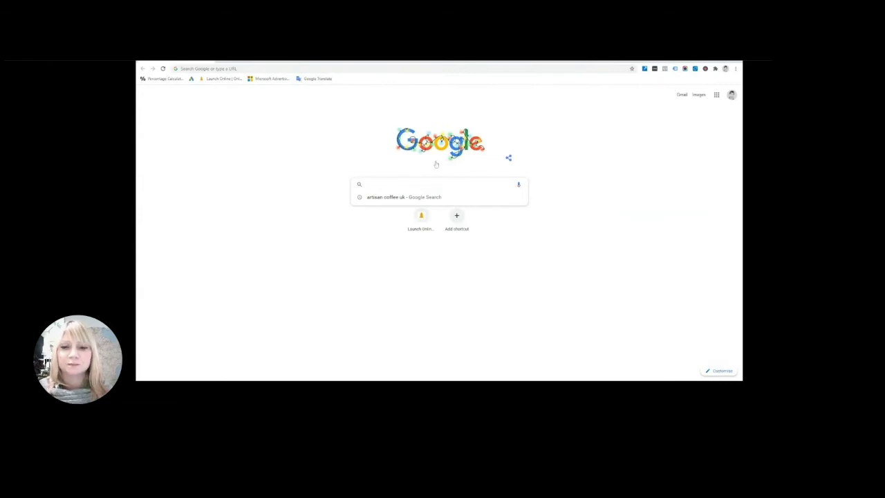
- Search Google for 'artisan coffee uk' using the suggested query
left_click(399, 202)
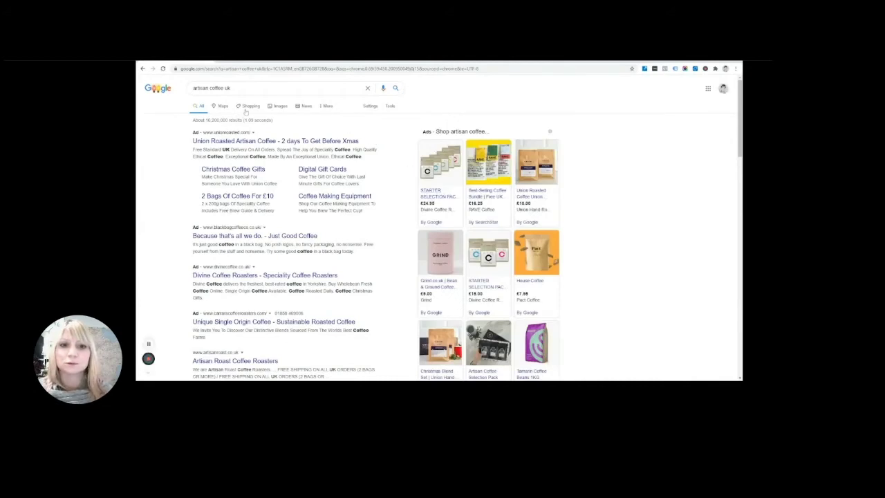
- Show the 'artisan coffee uk' Shopping results as an image grid and browse the listings
left_click(247, 107)
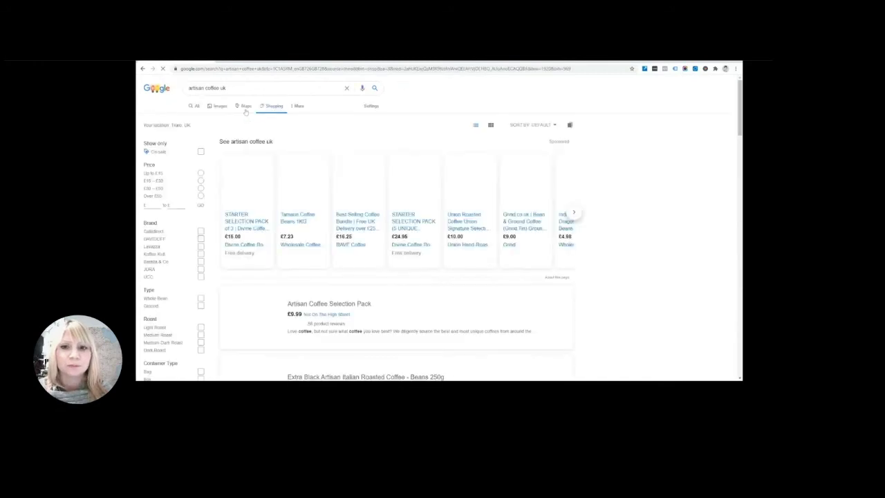
left_click(492, 125)
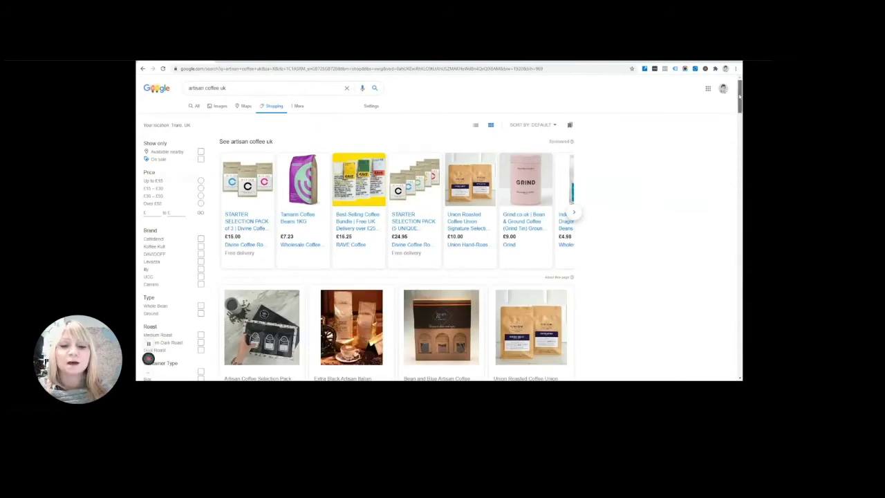
scroll(443, 228, "down", 10)
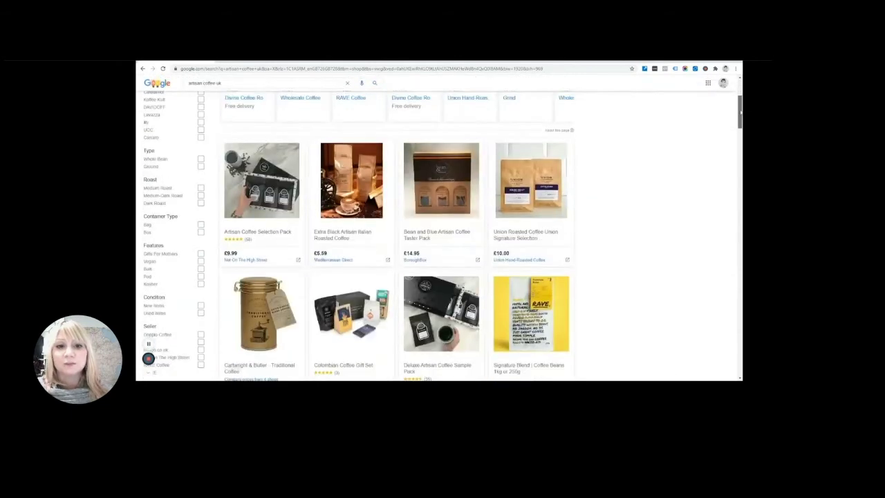
scroll(442, 235, "down", 10)
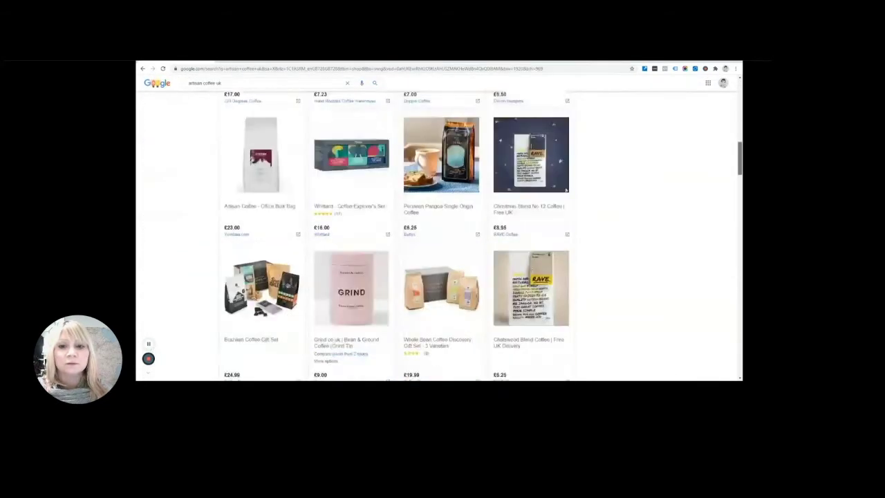
scroll(442, 235, "down", 10)
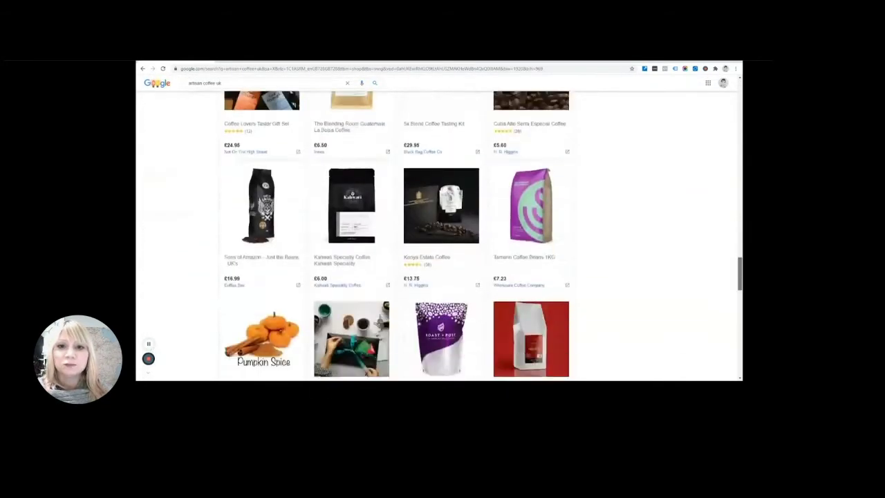
scroll(443, 235, "down", 5)
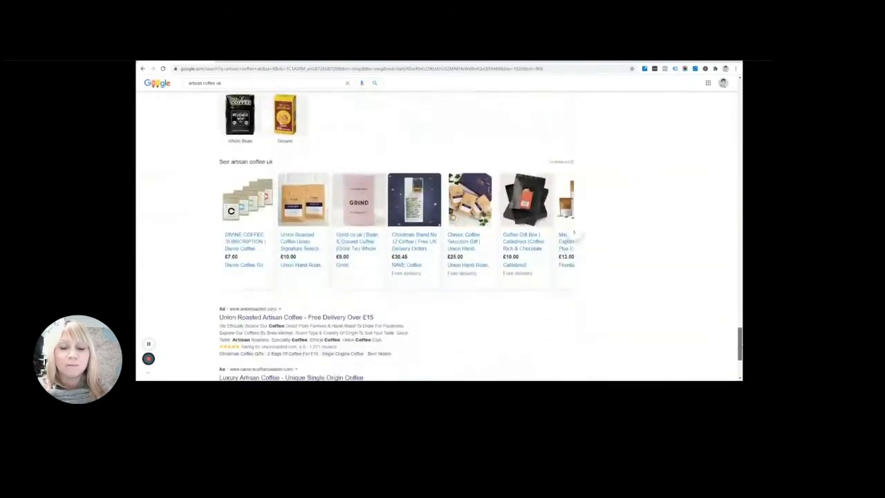
scroll(442, 235, "up", 10)
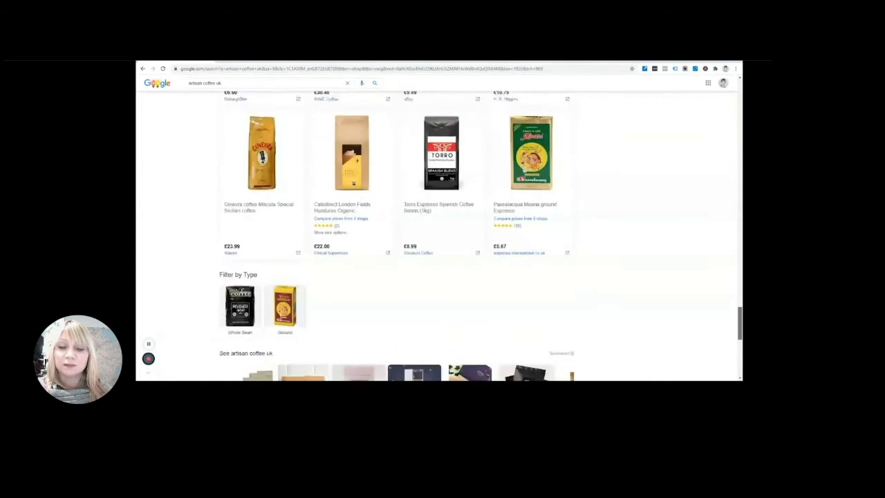
scroll(442, 235, "up", 10)
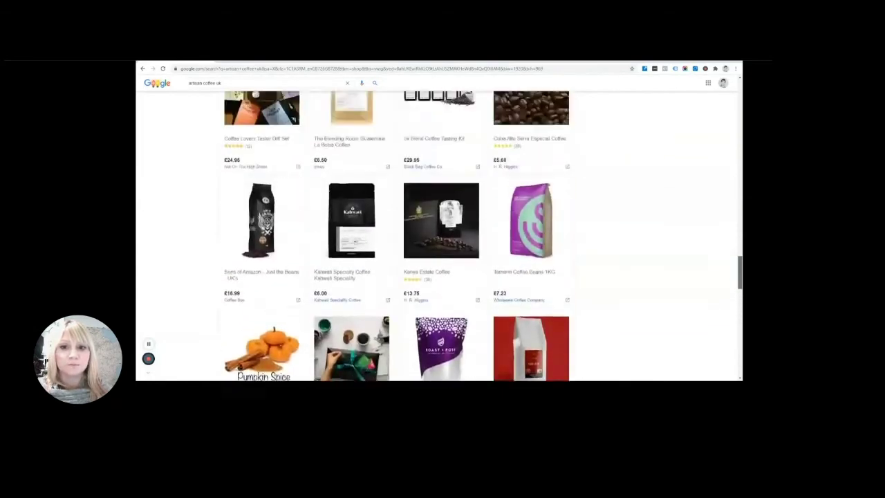
left_click_drag(738, 246, 716, 102)
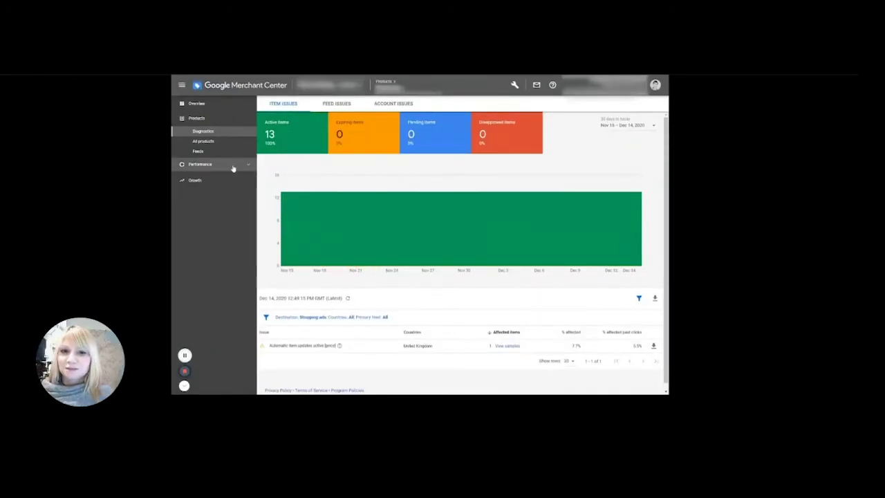
- Go to Products > Feeds and open the primary feed's details
left_click(200, 153)
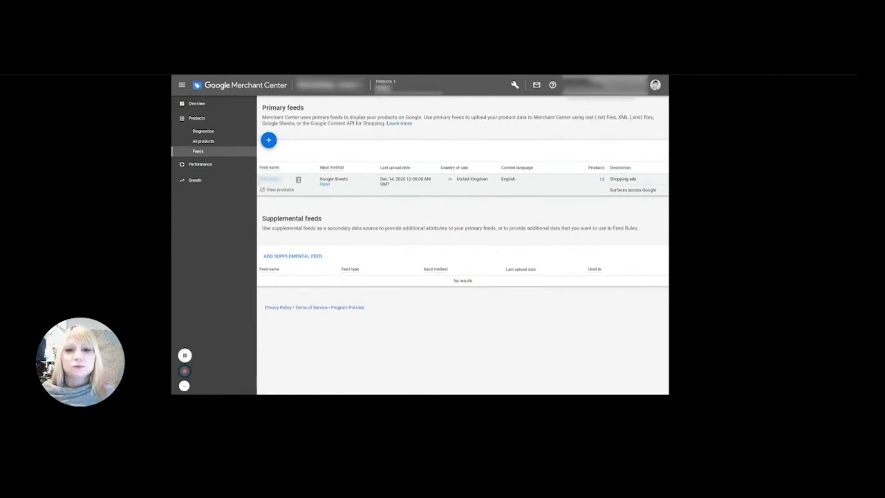
left_click(270, 179)
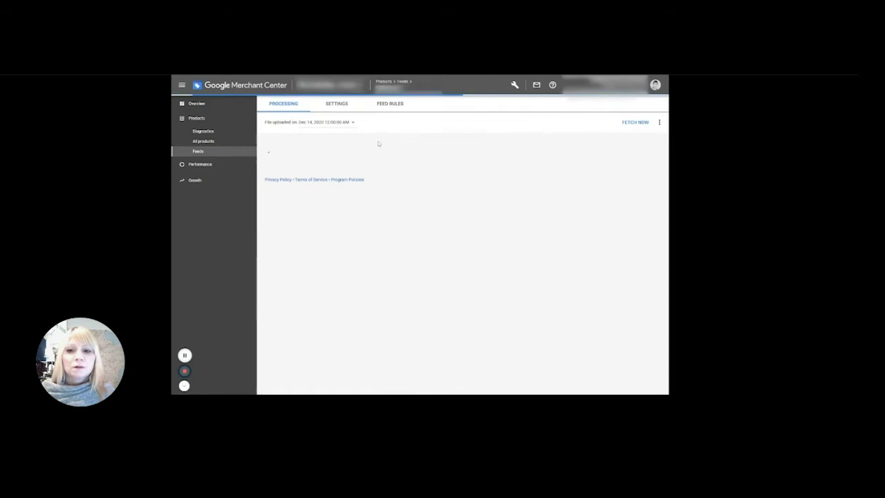
- On the Feed rules tab, add a rule for the 'link' attribute with the default data source
left_click(392, 105)
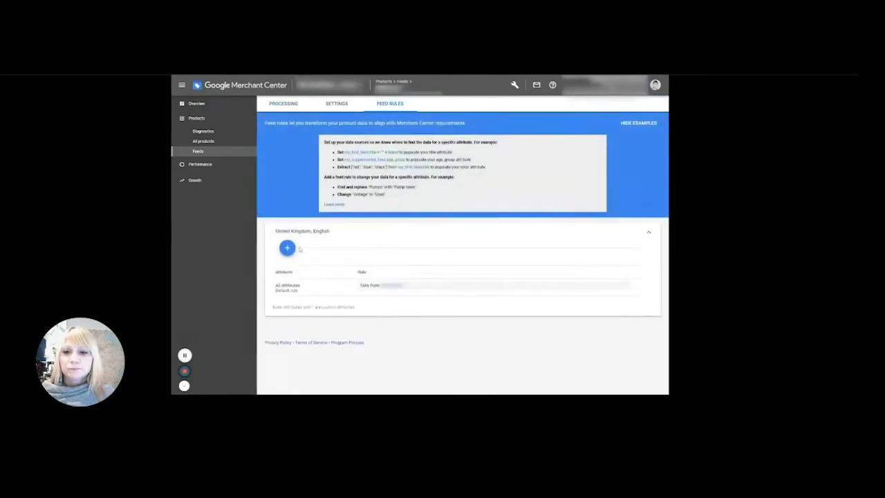
left_click(287, 249)
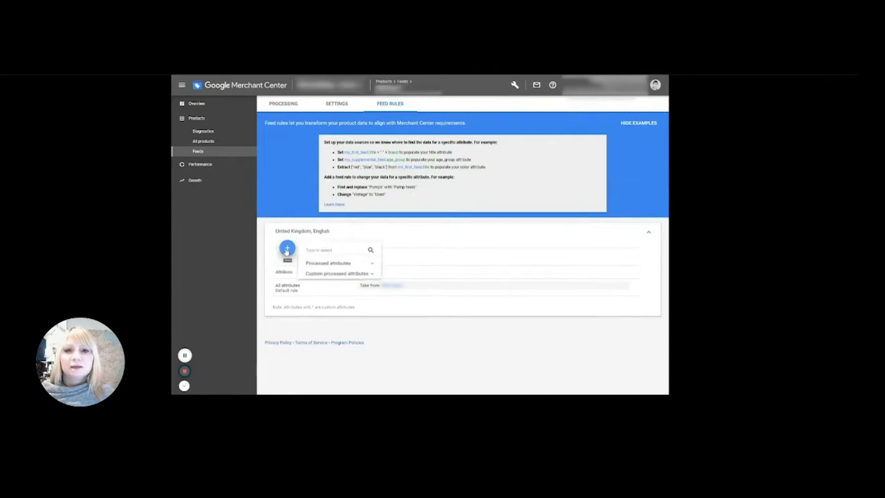
type("lin")
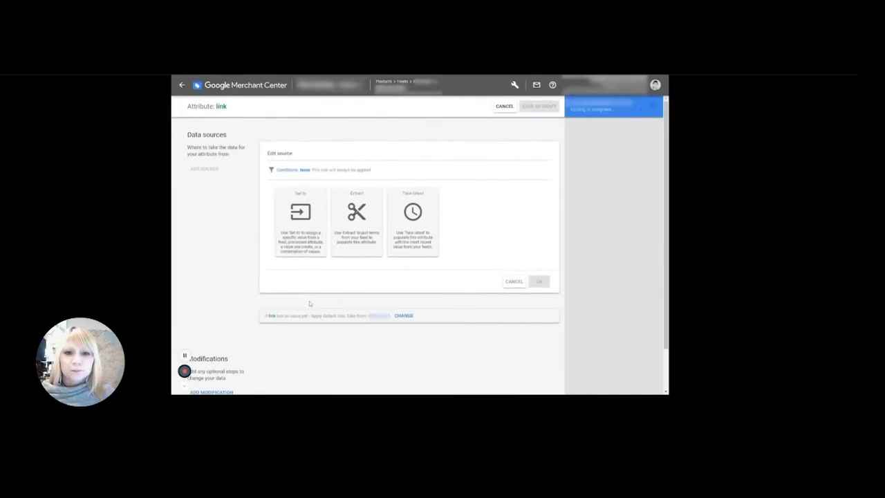
left_click(279, 157)
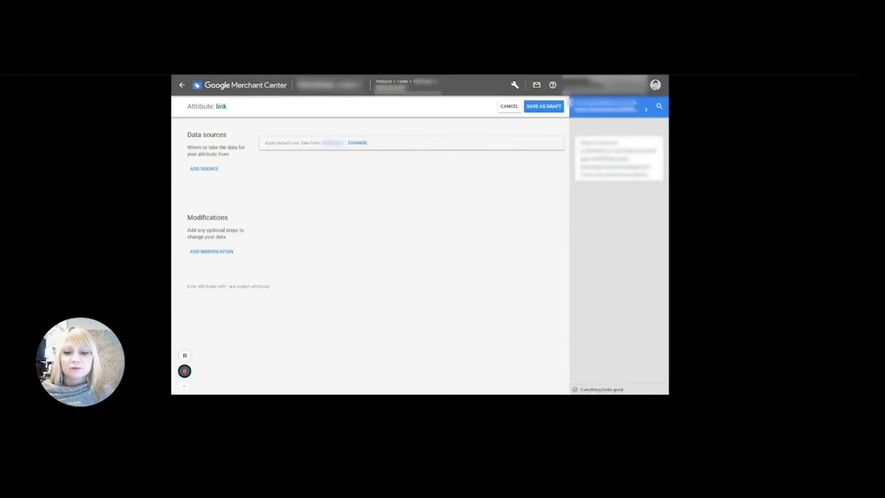
- Add an Optimize URL modification that sets parameter utm_source to google
left_click(205, 254)
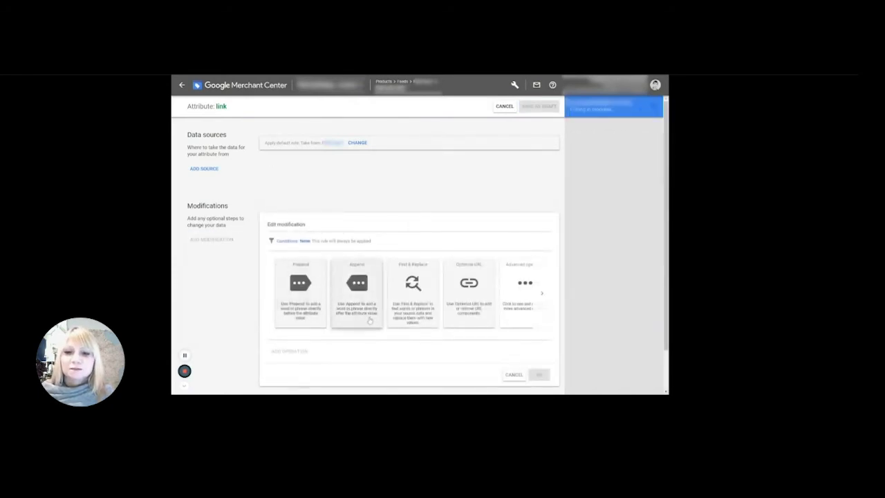
left_click(467, 291)
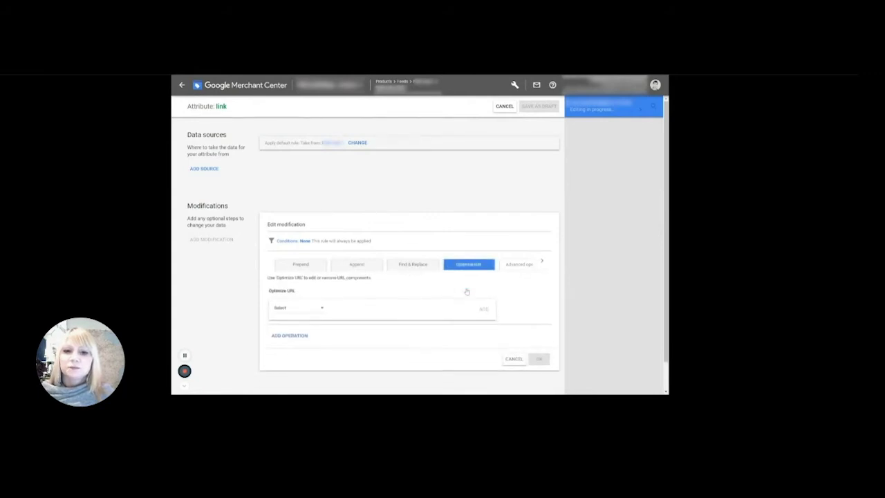
left_click(306, 311)
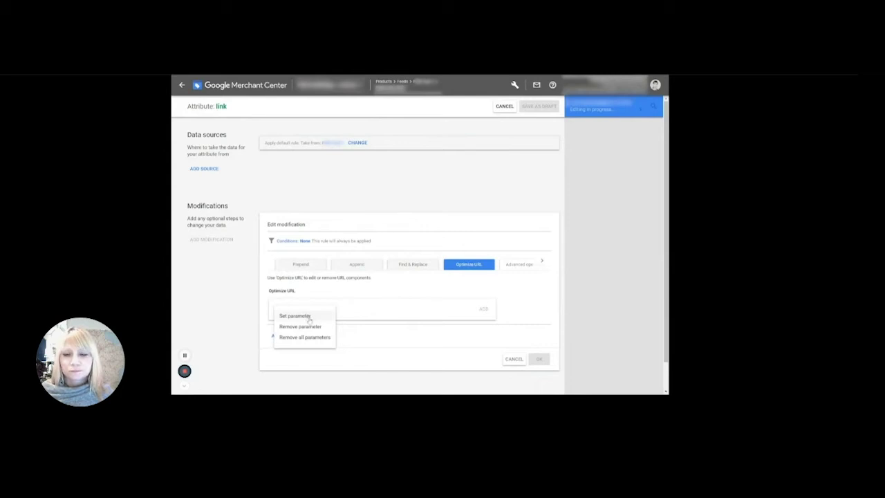
left_click(309, 316)
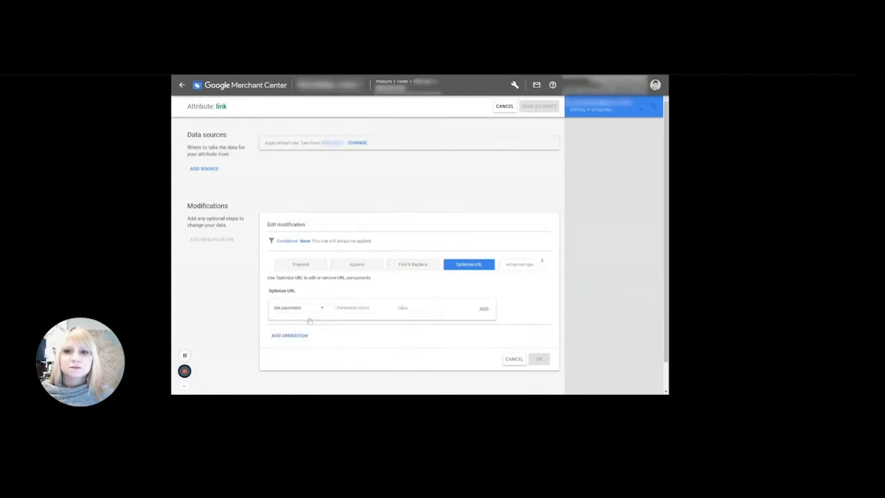
left_click(349, 311)
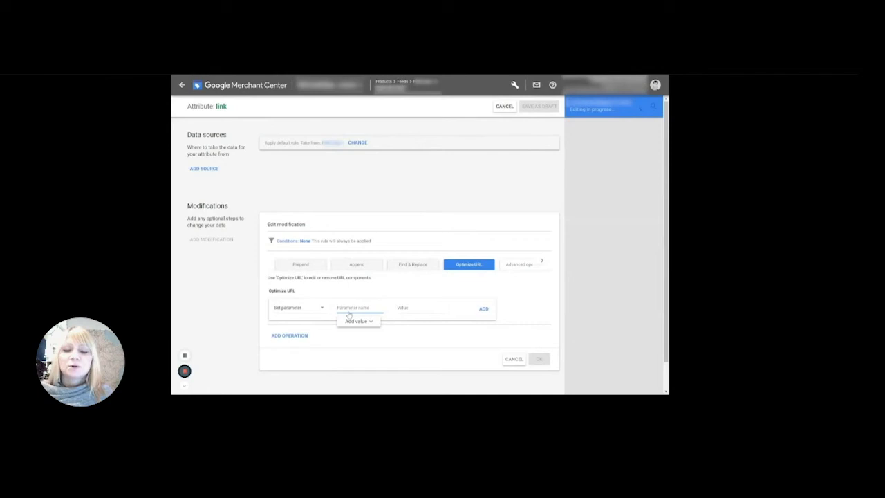
type("source")
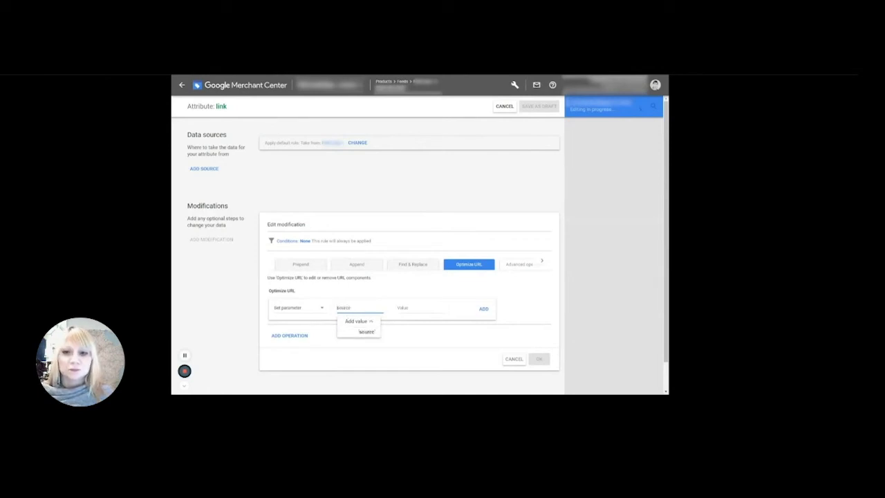
key("Home")
type("utm_")
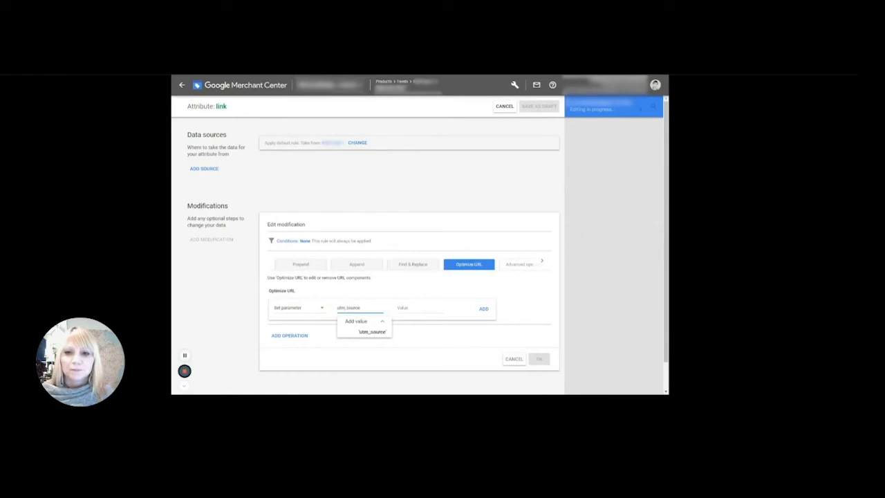
key("Return")
type("go")
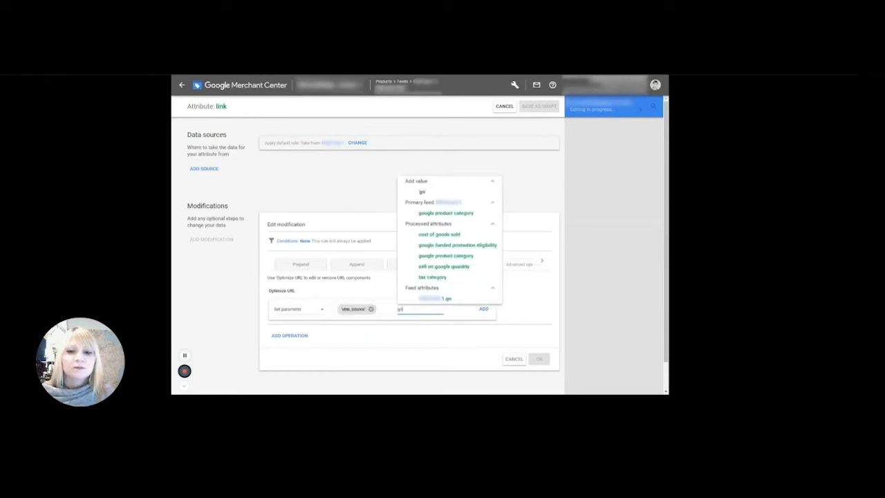
type("ogle")
key("Return")
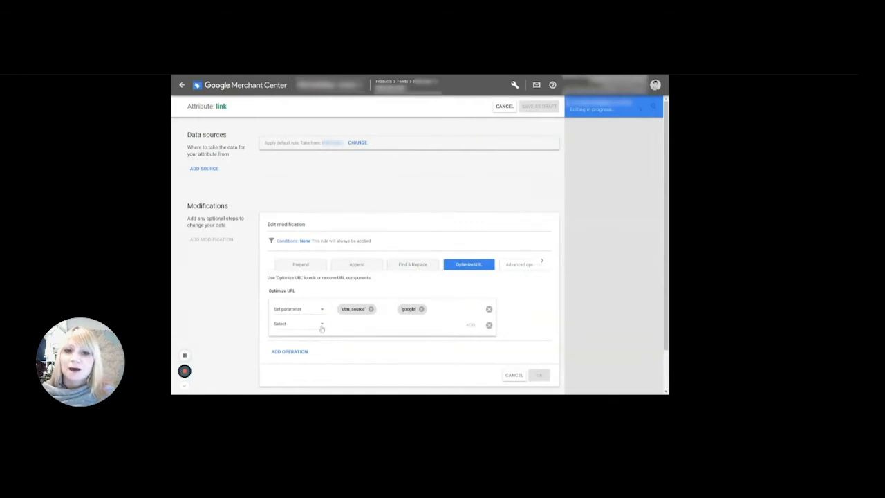
- Make the second operation row set parameter utm_medium to surfaces
left_click(320, 325)
left_click(304, 332)
type("utm")
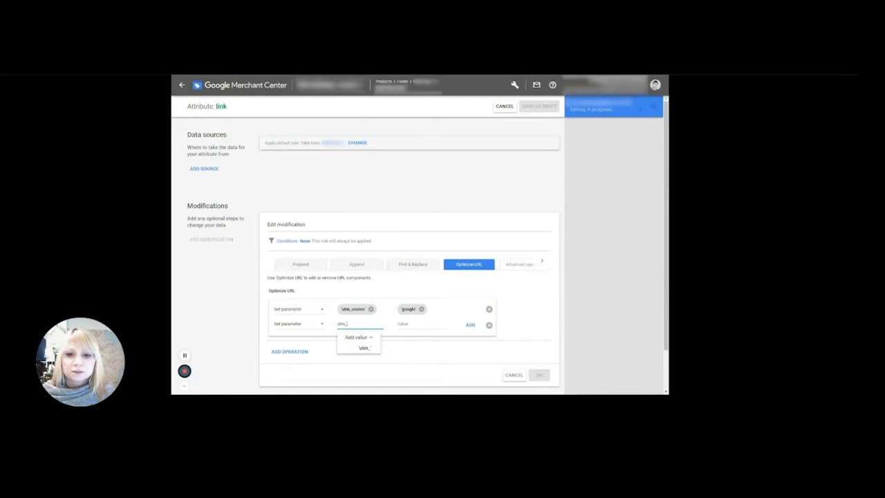
type("_medium")
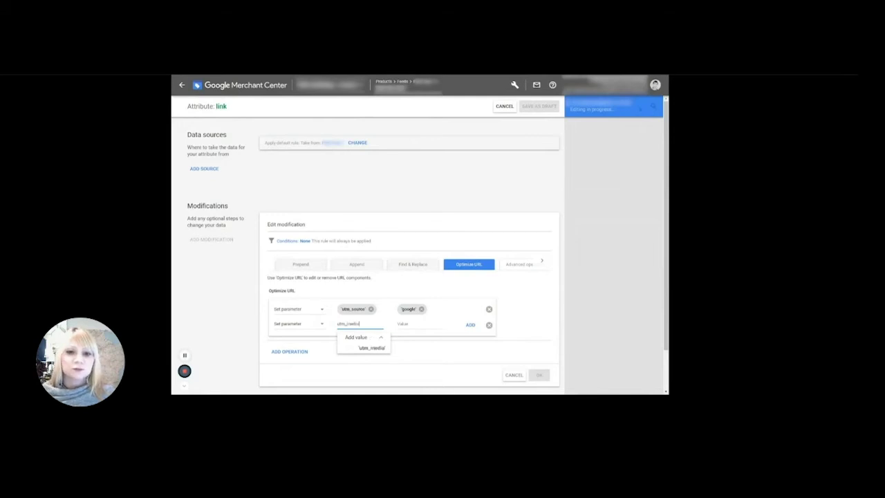
key("Tab")
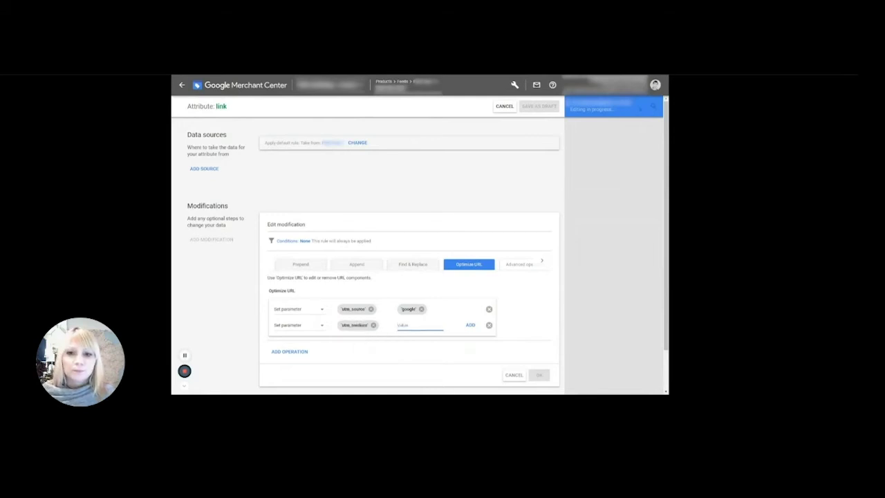
type("surfaces")
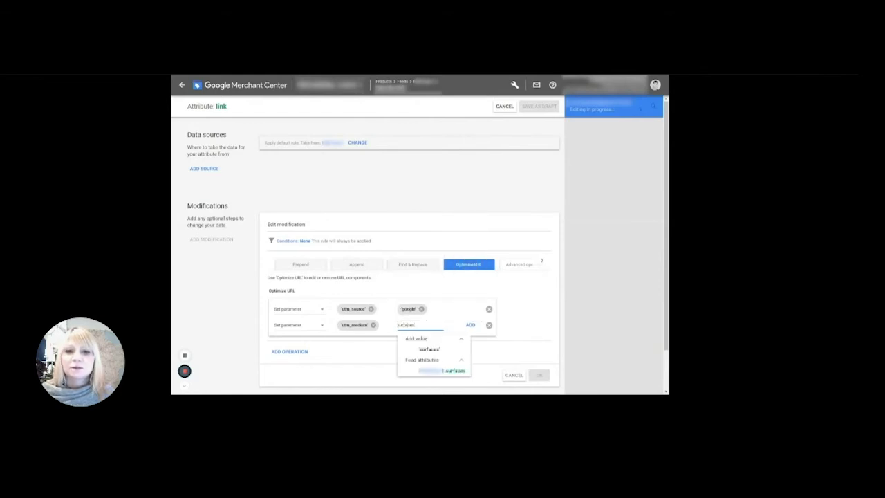
key("Tab")
- Add a third operation row setting parameter utm_campaign to surfaces_feed
key("Return")
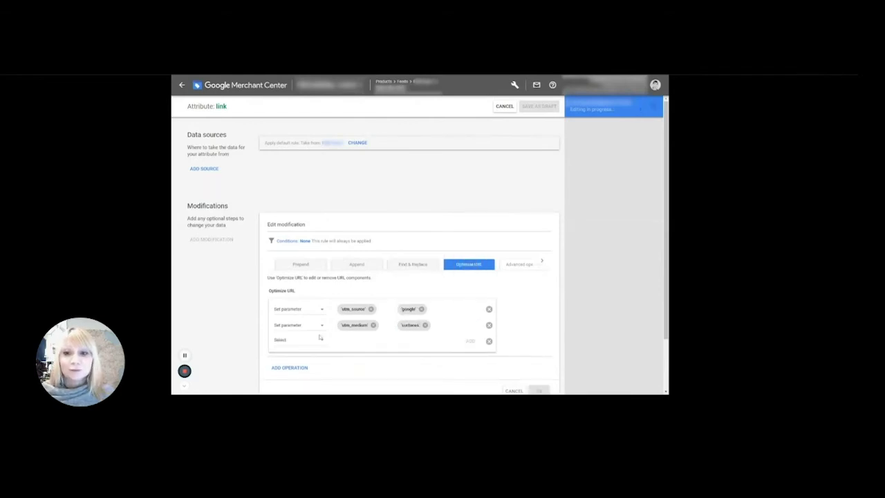
left_click(313, 339)
left_click(304, 347)
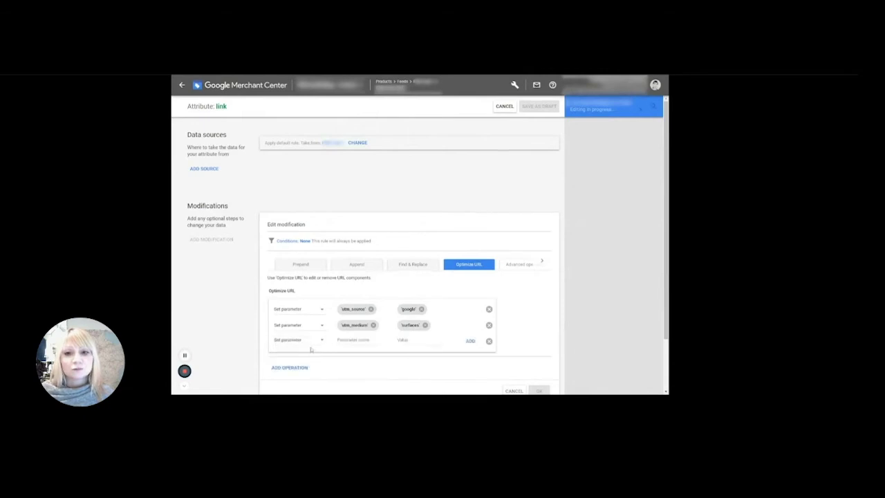
left_click(352, 339)
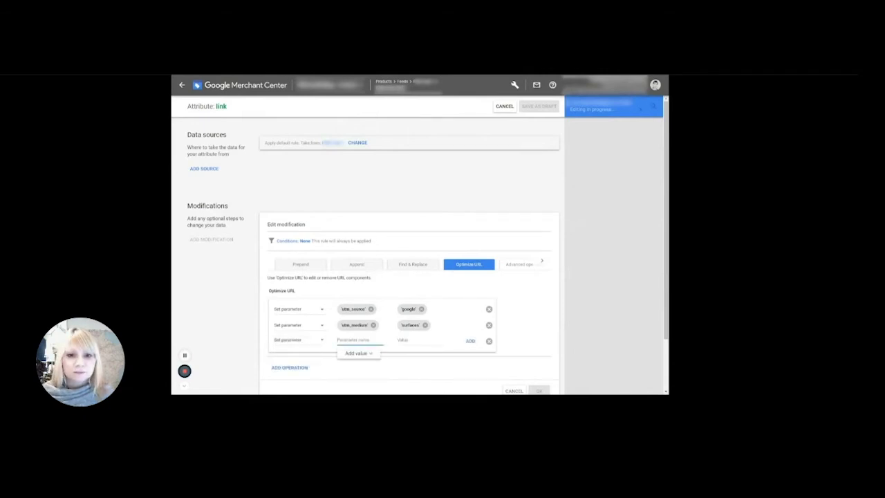
type("utm_c")
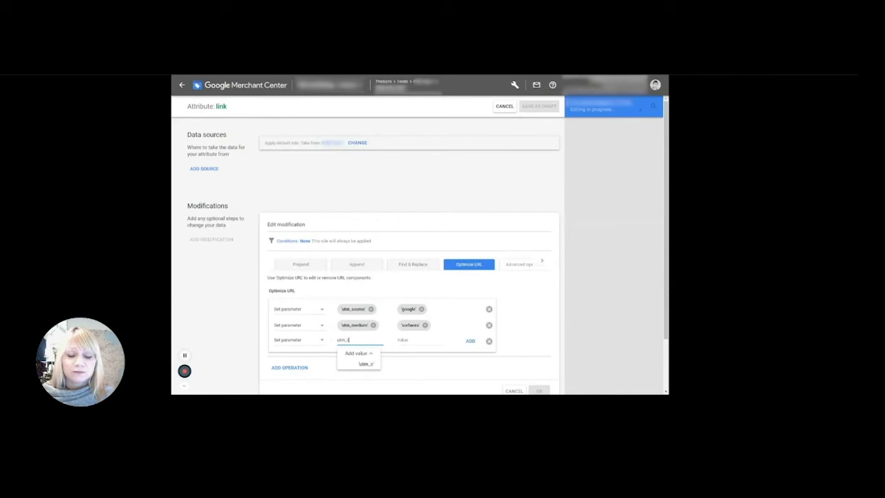
type("ampaign")
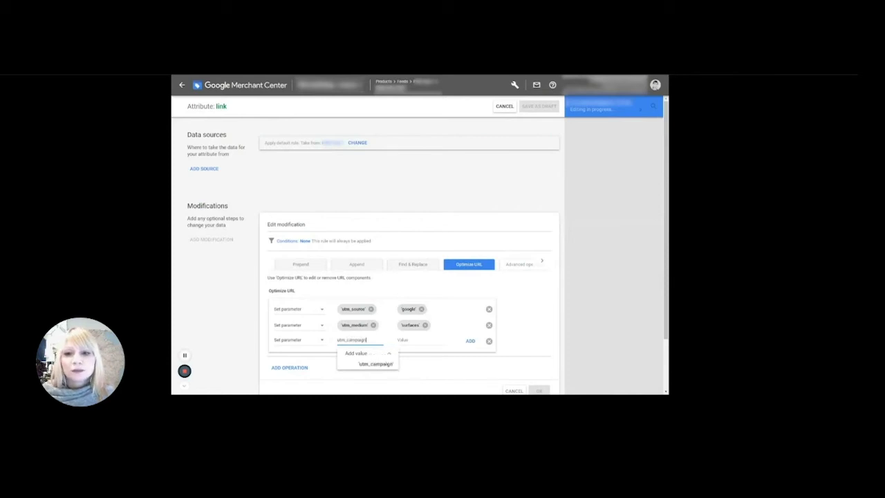
key("Return")
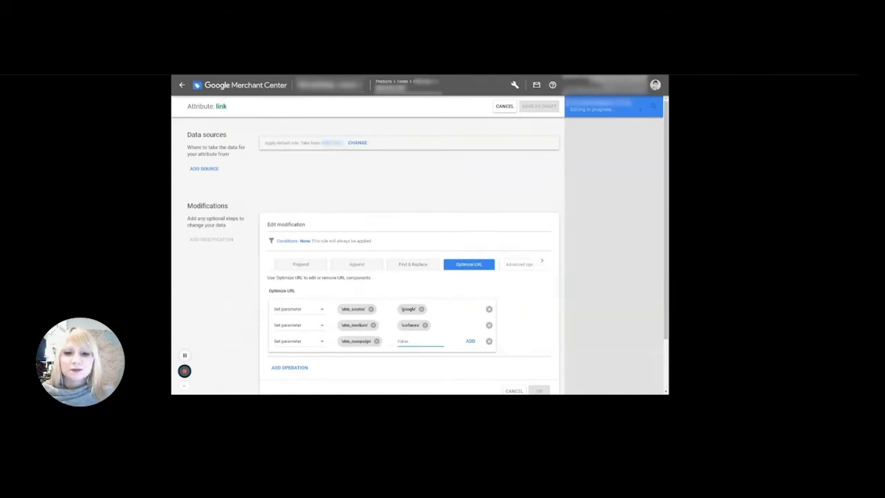
type("sur")
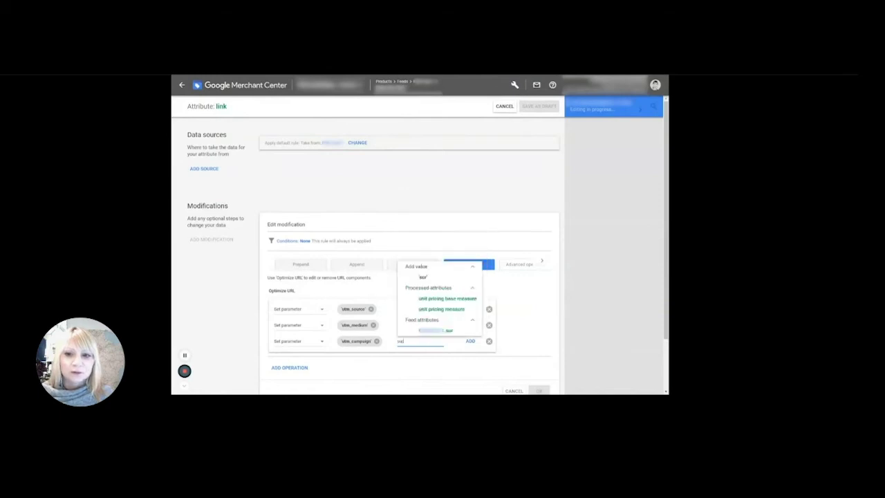
type("faces_")
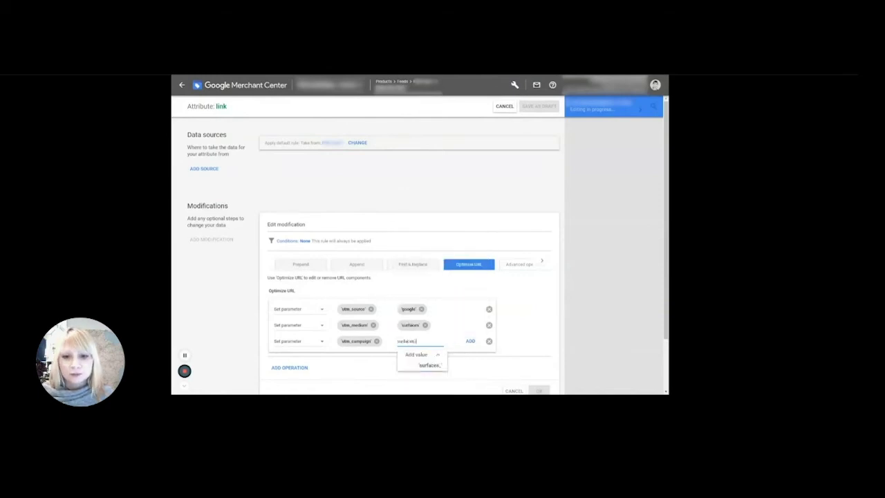
type("feed")
key("Return")
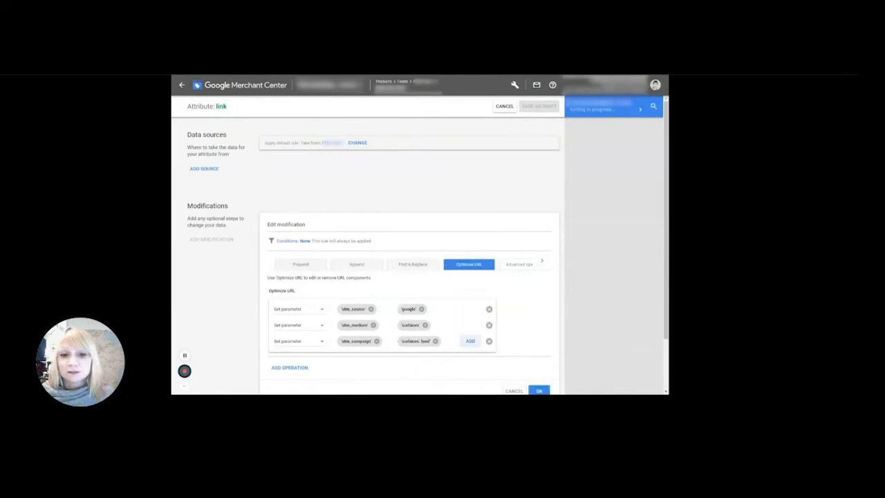
- Add a fourth operation row setting parameter utm_content to free_shopping_ads
left_click(470, 341)
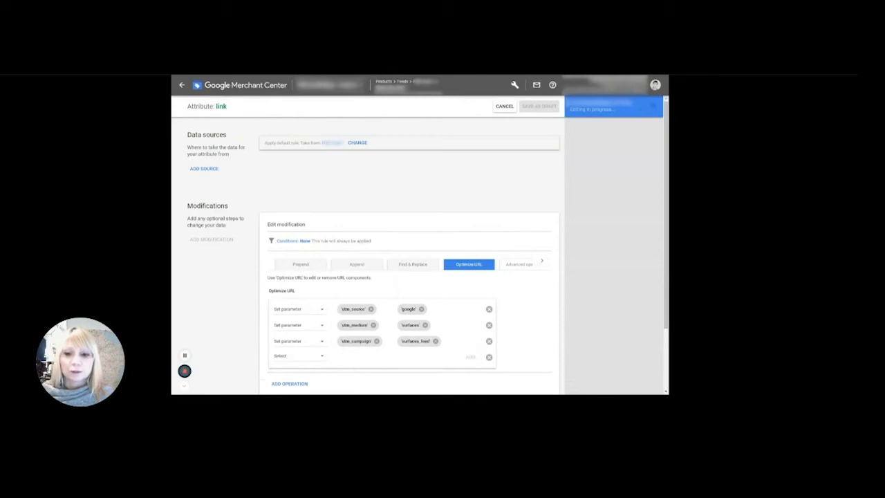
left_click(315, 356)
left_click(312, 366)
left_click(344, 362)
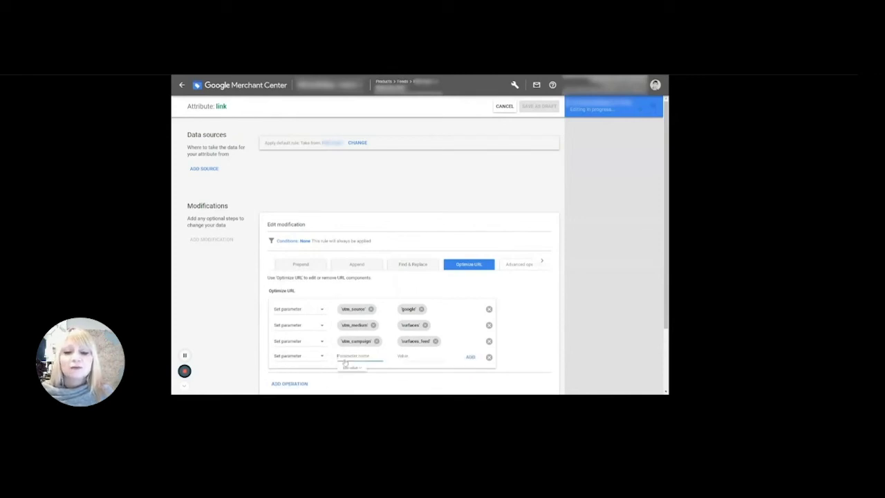
type("utm")
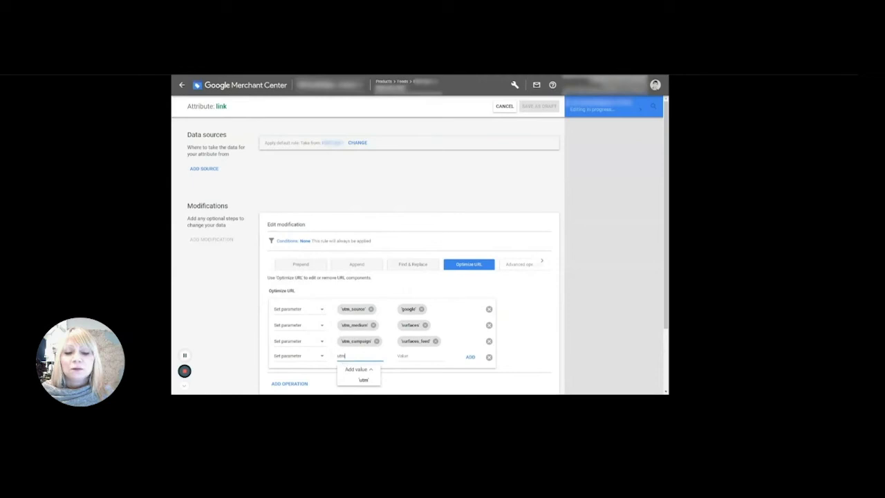
type("_c")
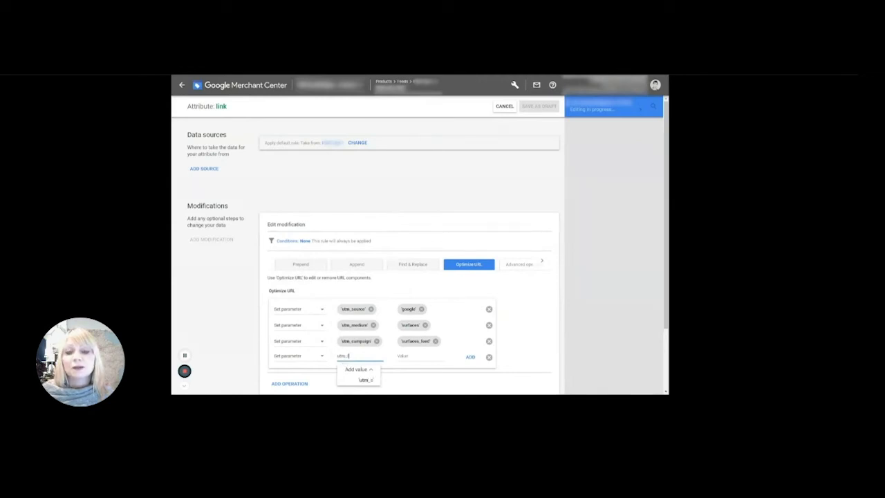
type("ontent")
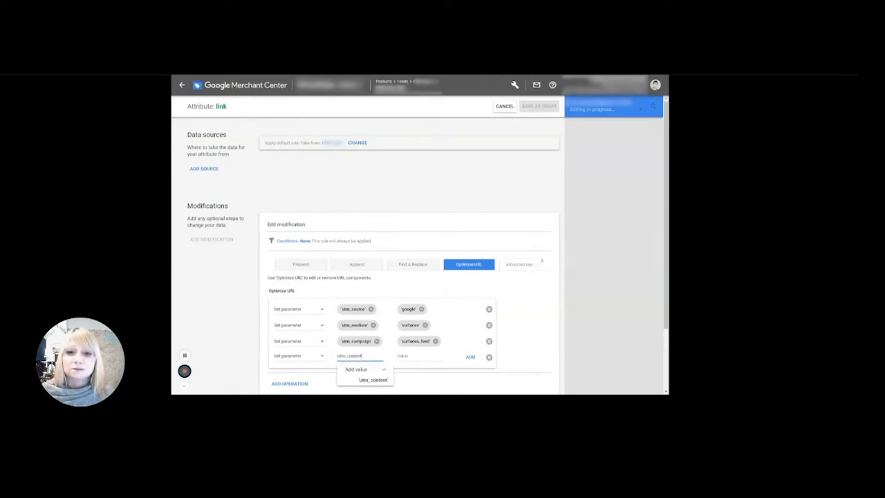
key("Return")
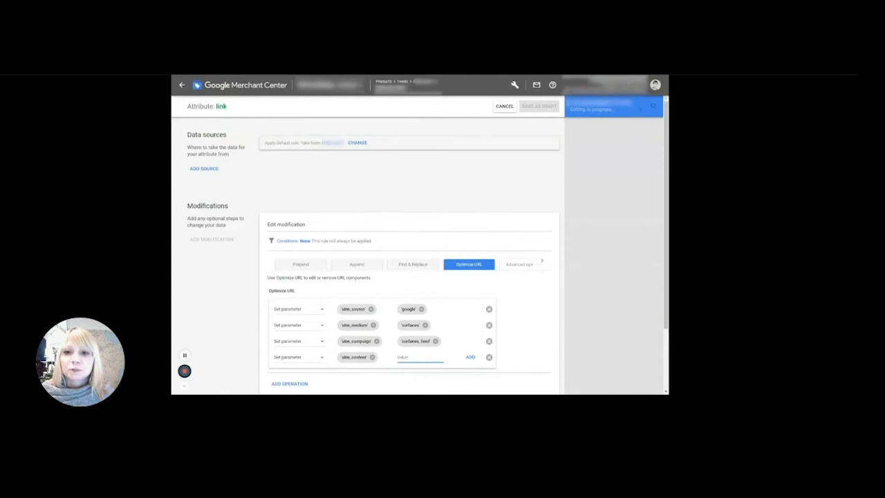
type("free")
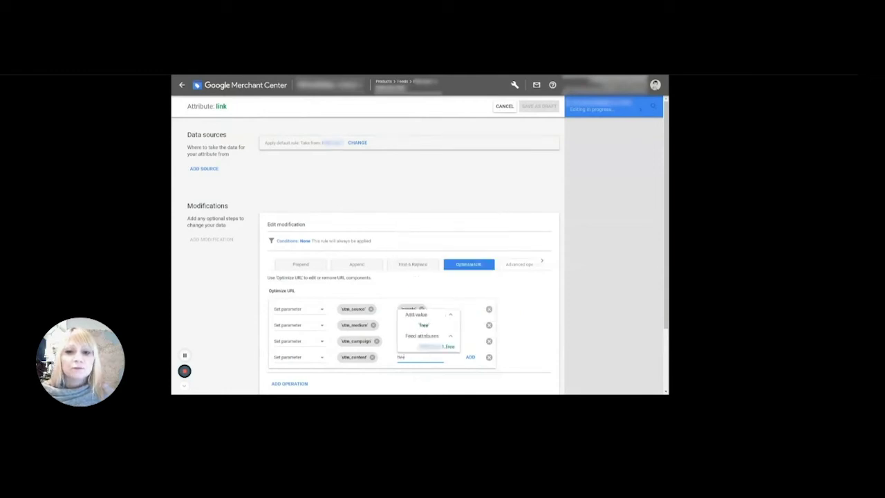
type("_shoppi")
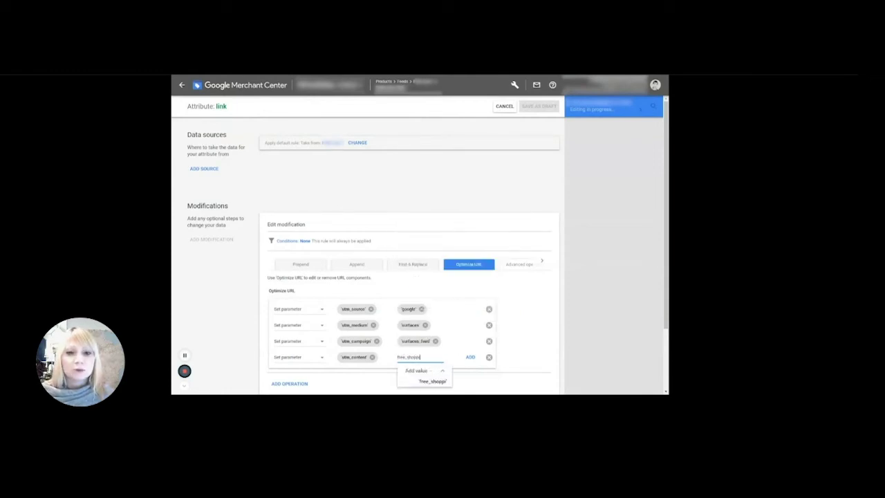
type("ng")
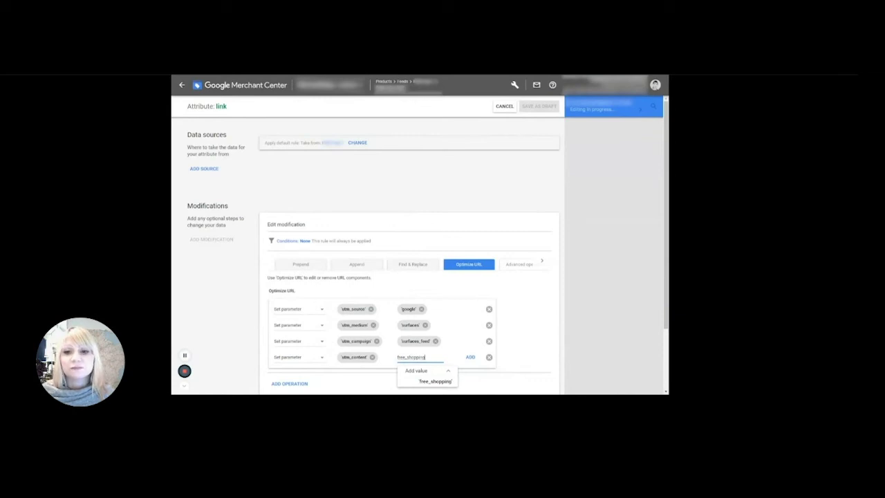
type("_ads")
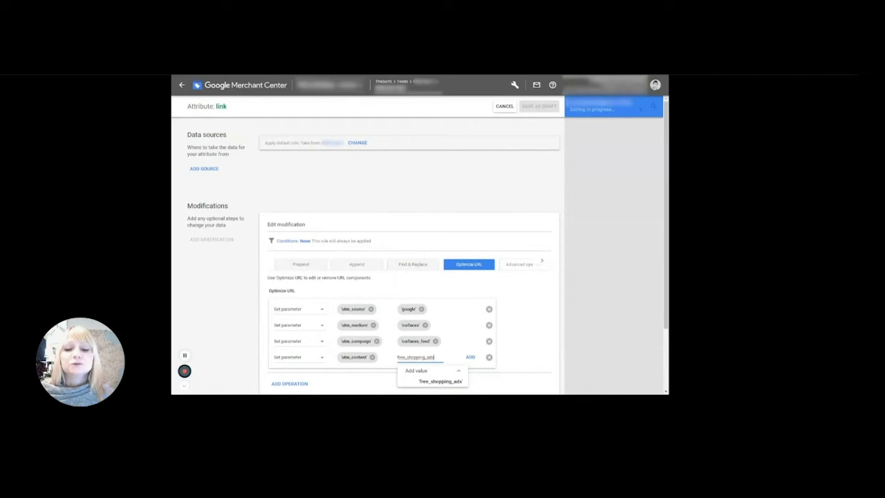
key("Return")
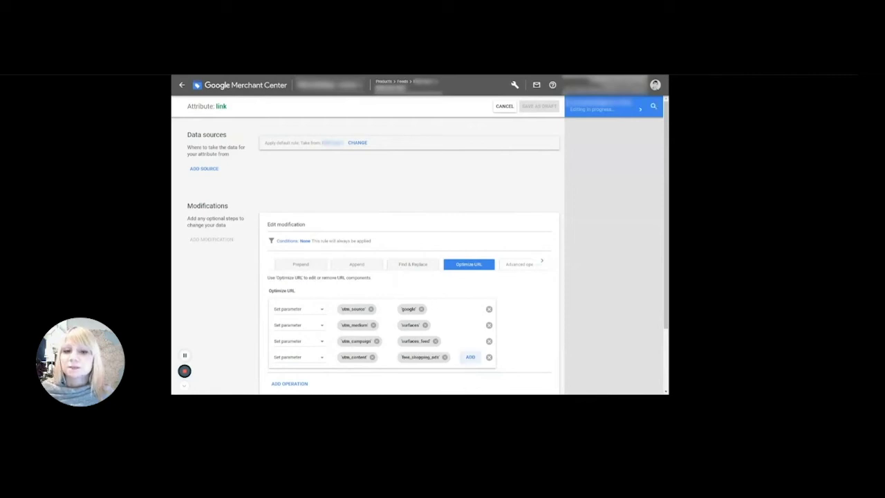
scroll(490, 316, "down", 2)
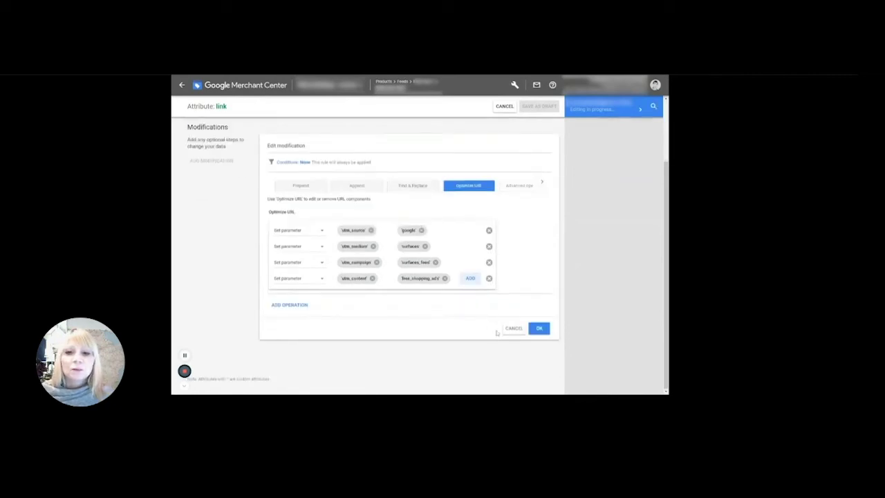
- Confirm the four-parameter URL modification and save the link rule as a draft
left_click(538, 331)
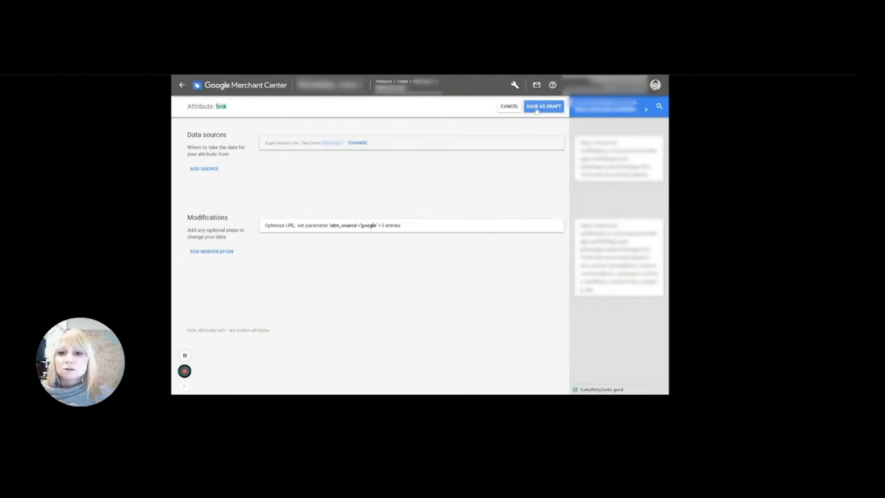
left_click(536, 108)
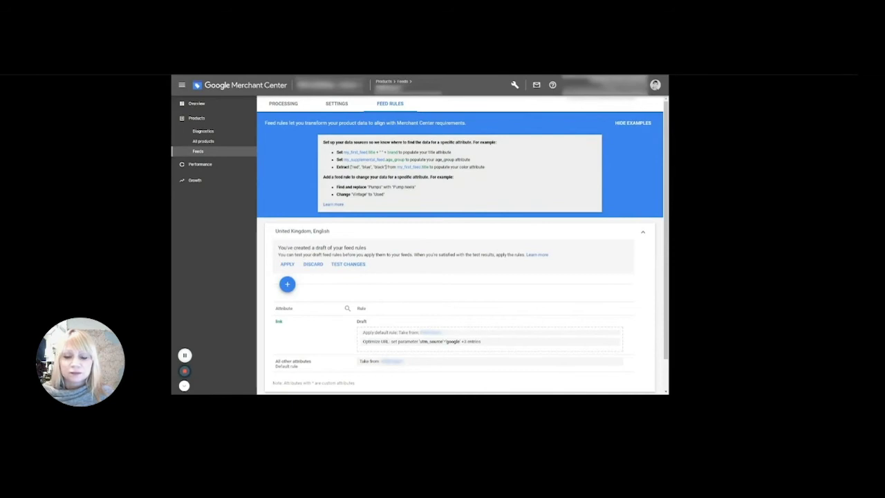
- Test the draft feed rules, dismiss the test-duration notice, and apply them to the feed
scroll(523, 148, "down", 1)
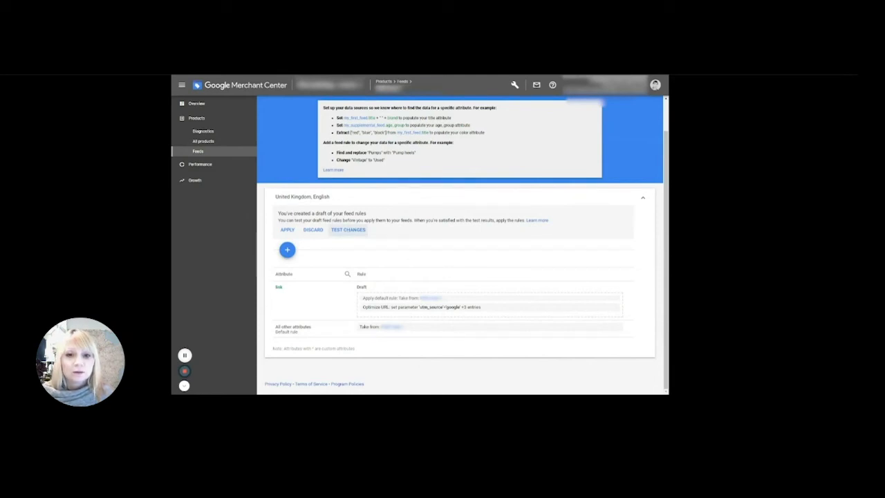
left_click(349, 230)
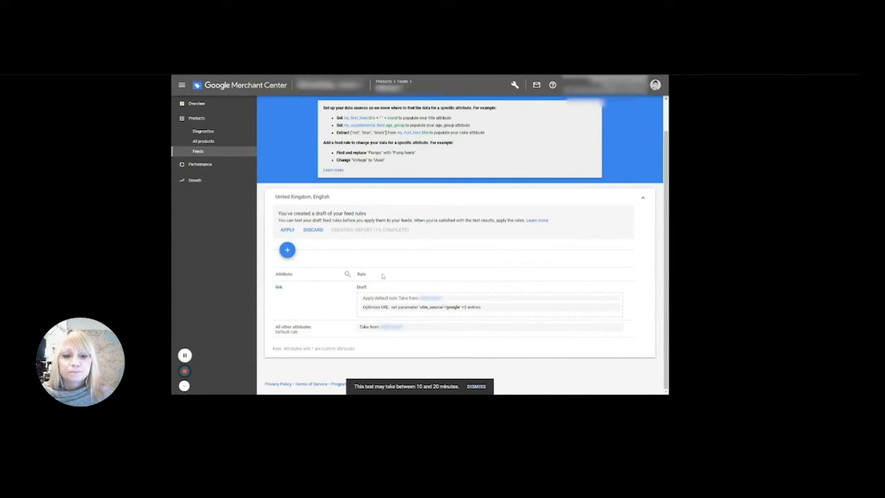
left_click(475, 386)
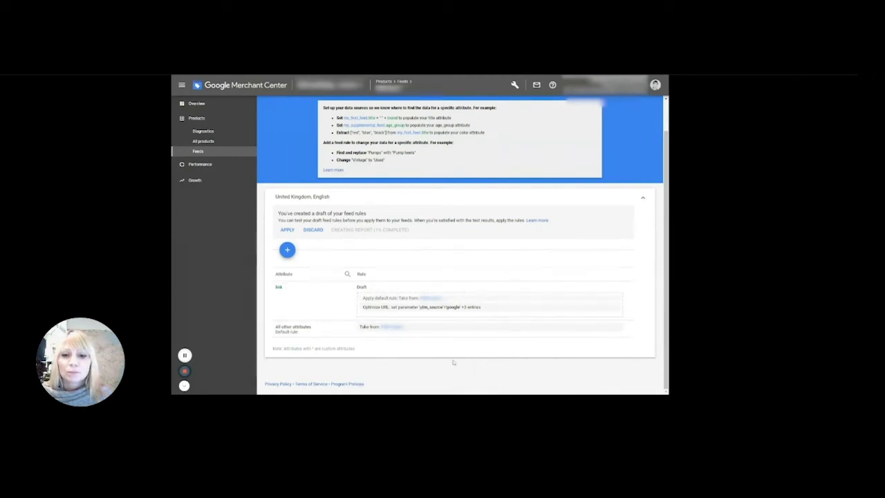
left_click(286, 230)
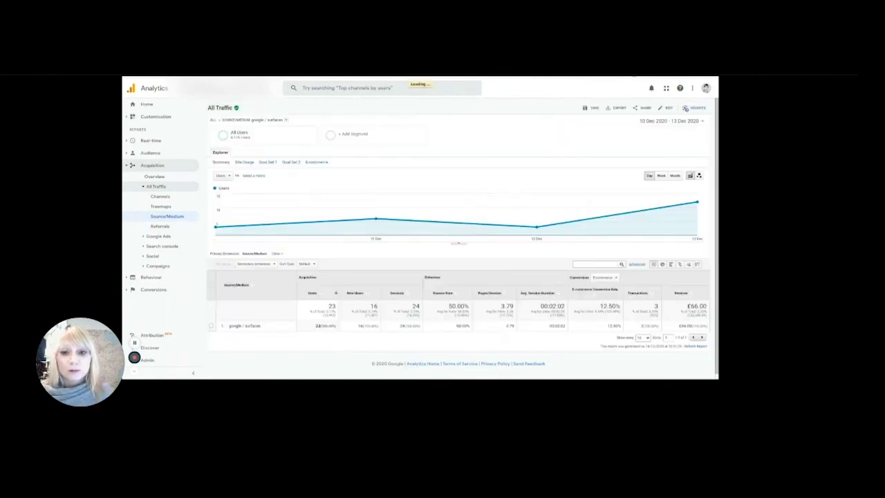
- Add Campaign as a secondary dimension to the google / surfaces Source/Medium report
left_click(254, 265)
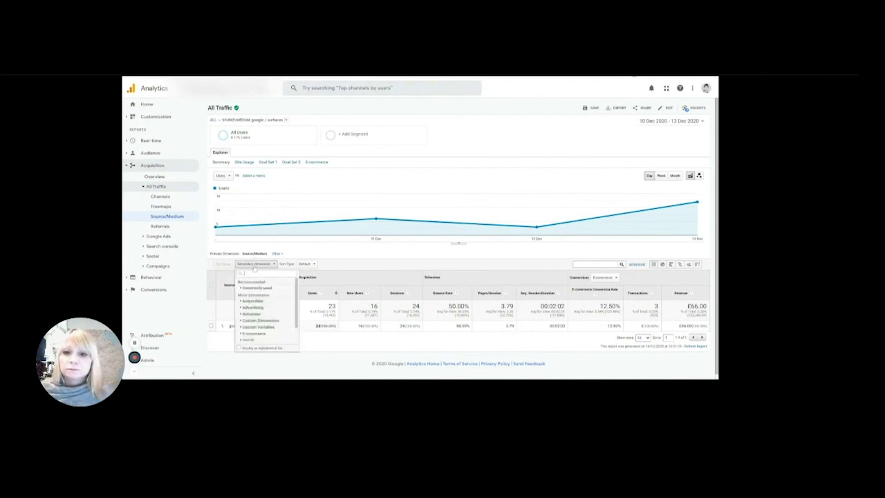
type("camp")
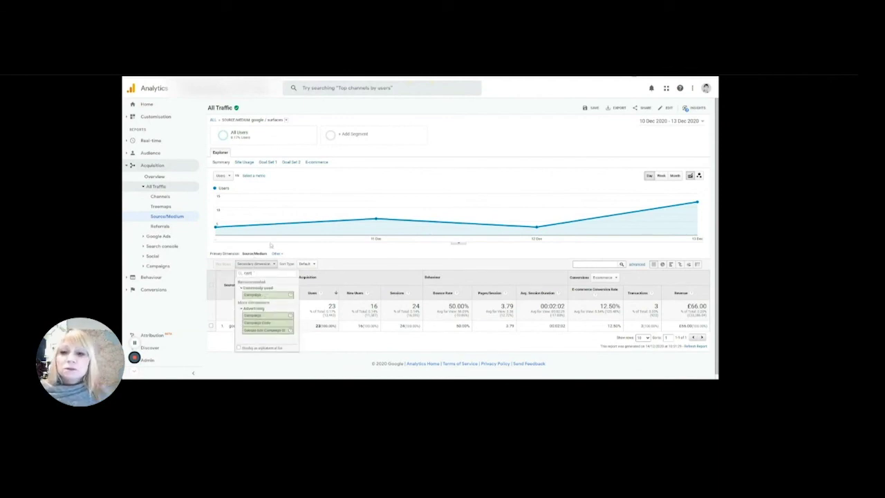
left_click(263, 296)
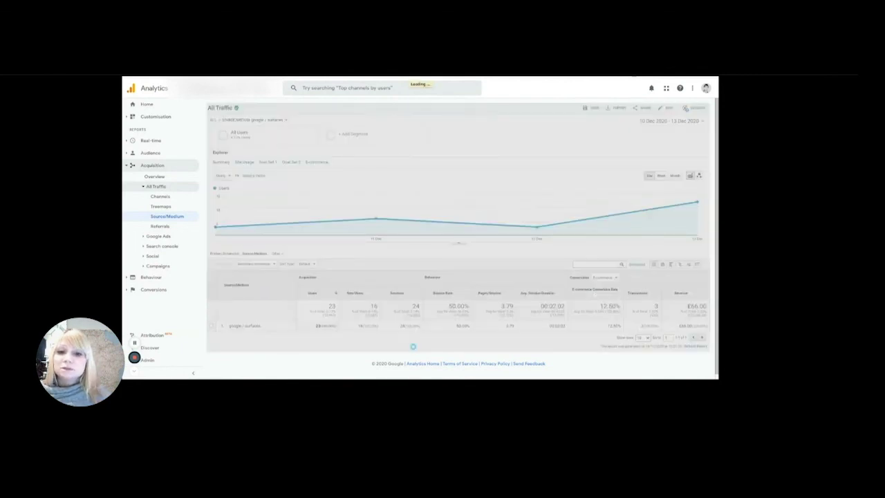